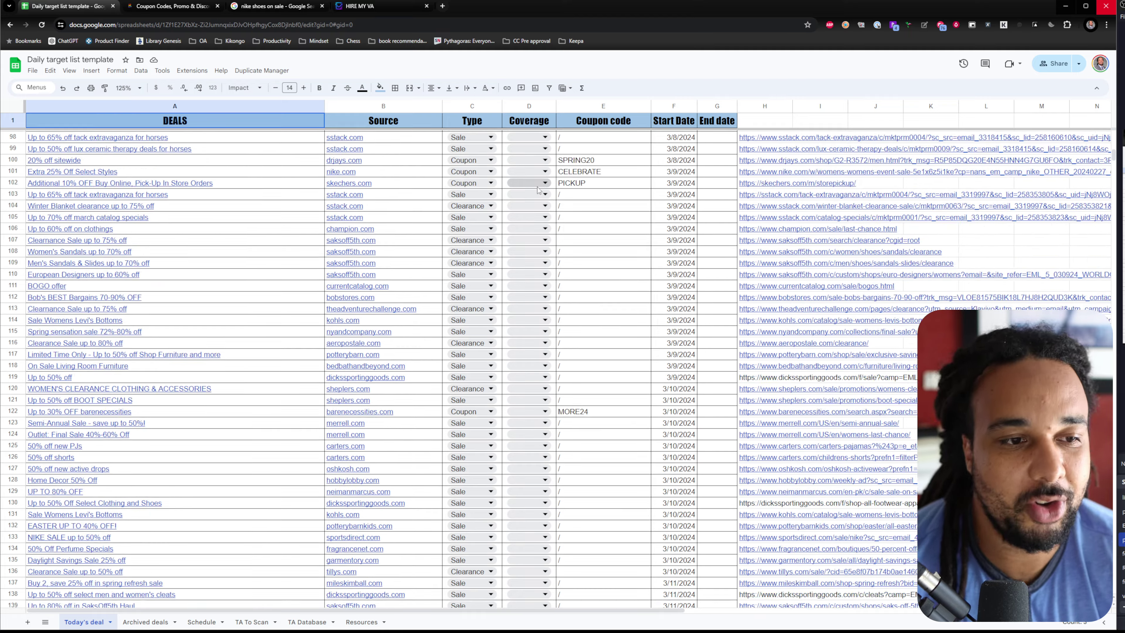
- Look through the deals list from the early March 2024 entries to the mid-April ones
{"action": "scroll", "coordinate": [499, 135], "scroll_direction": "down", "scroll_amount": 20}
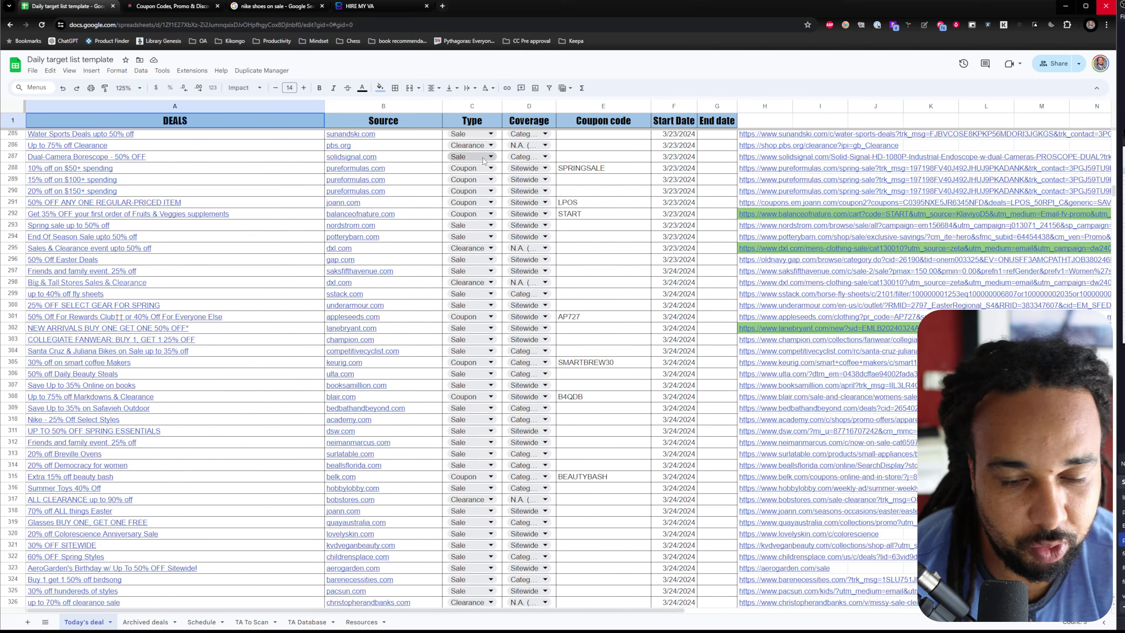
{"action": "scroll", "coordinate": [464, 175], "scroll_direction": "down", "scroll_amount": 10}
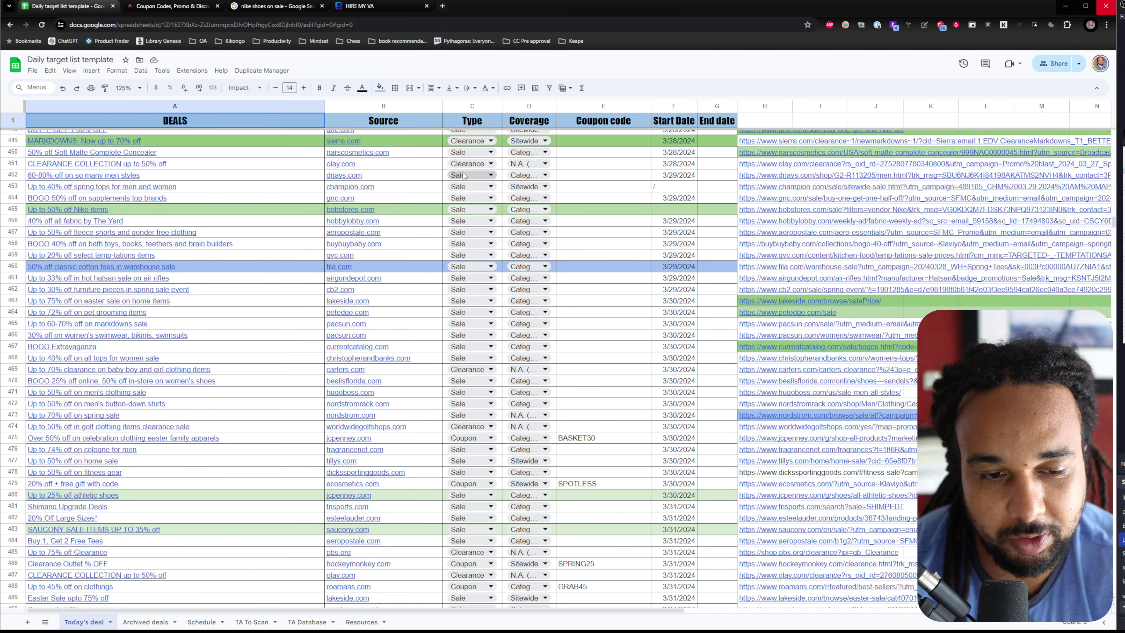
{"action": "scroll", "coordinate": [464, 174], "scroll_direction": "down", "scroll_amount": 20}
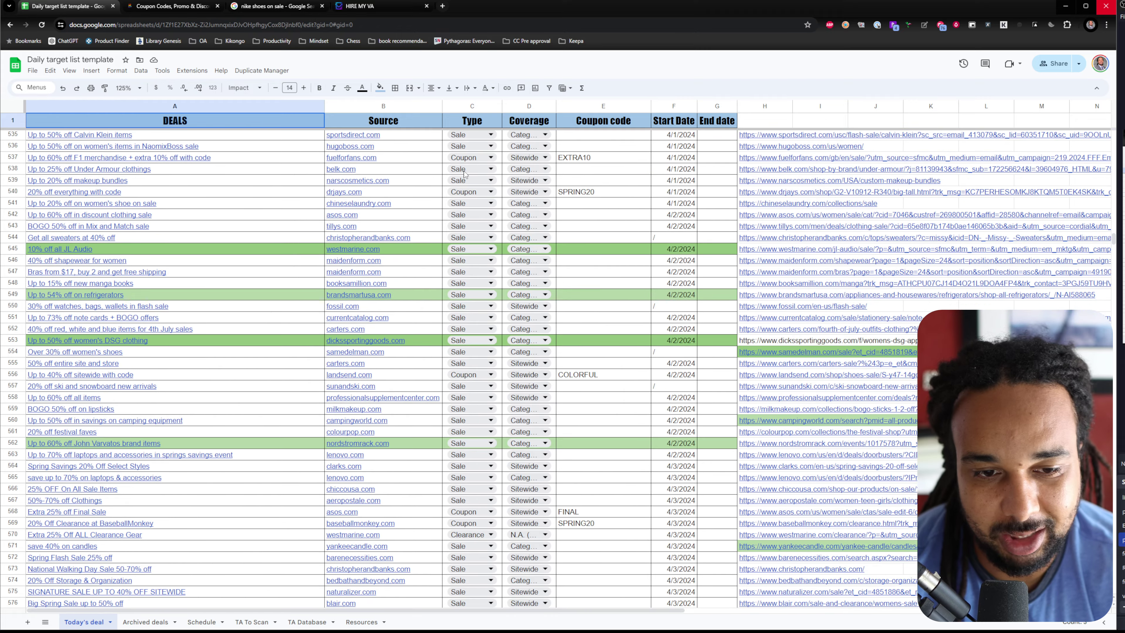
{"action": "scroll", "coordinate": [460, 167], "scroll_direction": "down", "scroll_amount": 20}
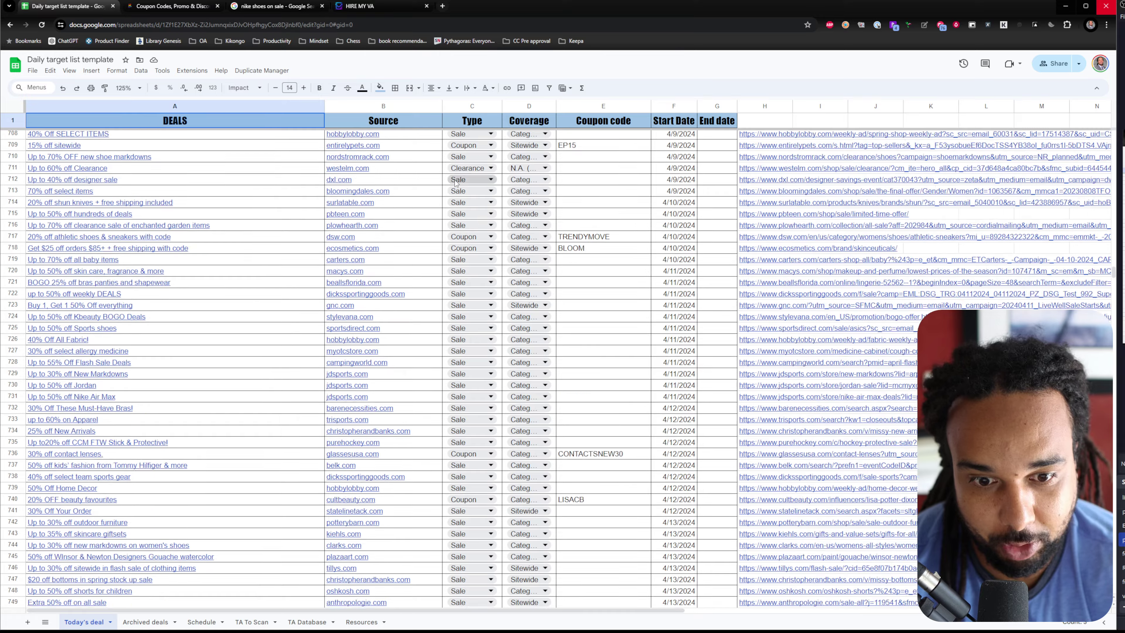
{"action": "scroll", "coordinate": [456, 185], "scroll_direction": "down", "scroll_amount": 13}
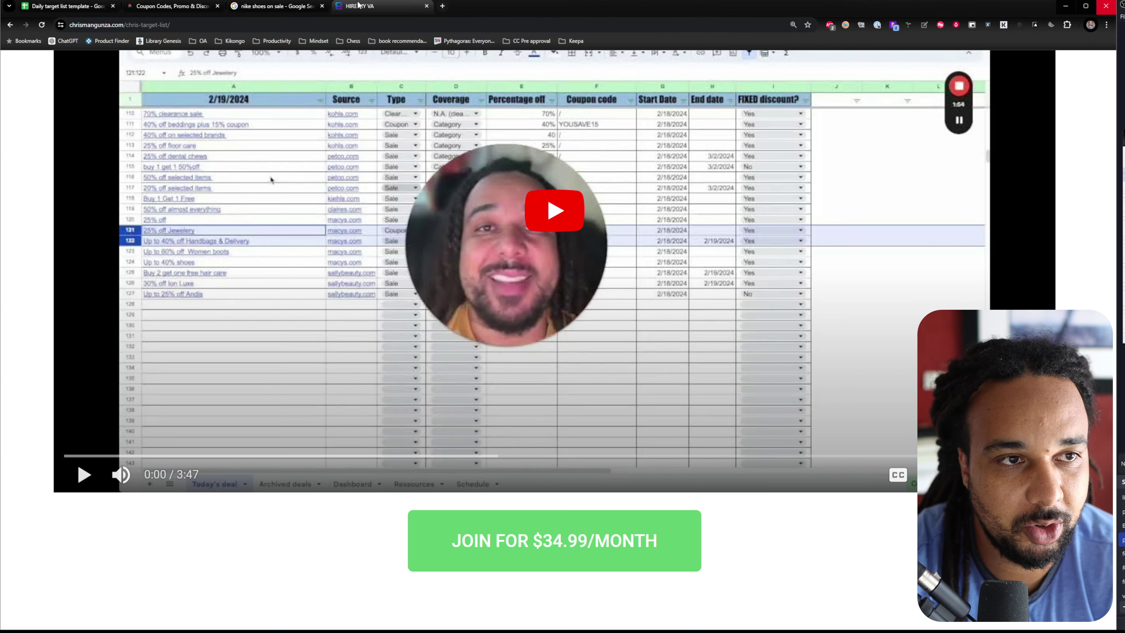
- Return to the Daily target list template spreadsheet and review the coupon codes of the February and early March deals
{"action": "left_click", "coordinate": [72, 7]}
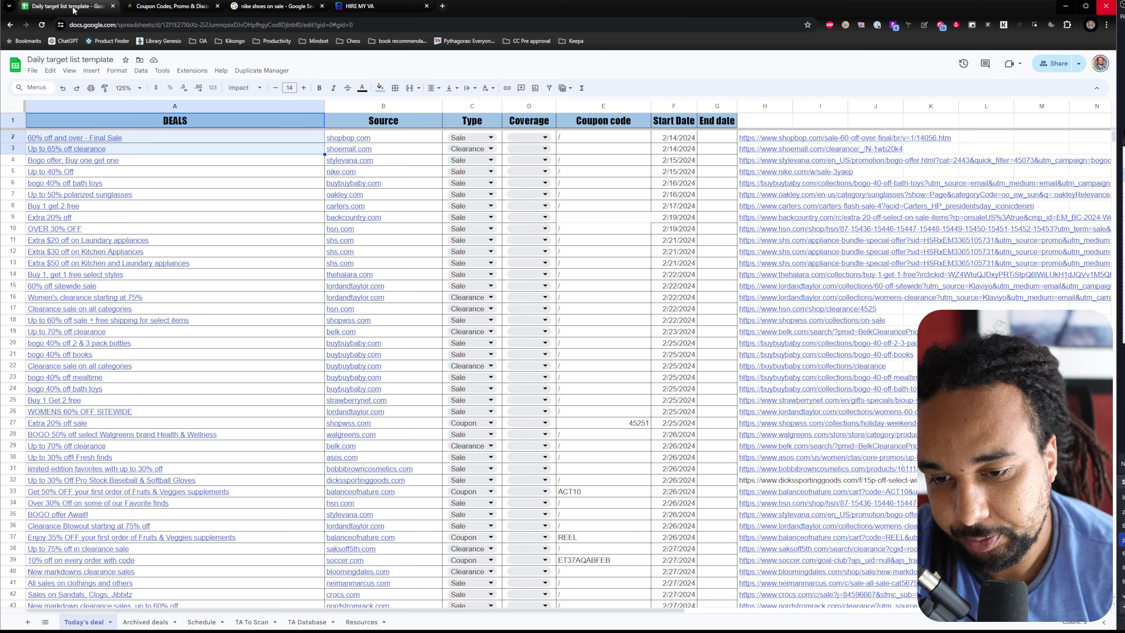
{"action": "scroll", "coordinate": [547, 302], "scroll_direction": "down", "scroll_amount": 10}
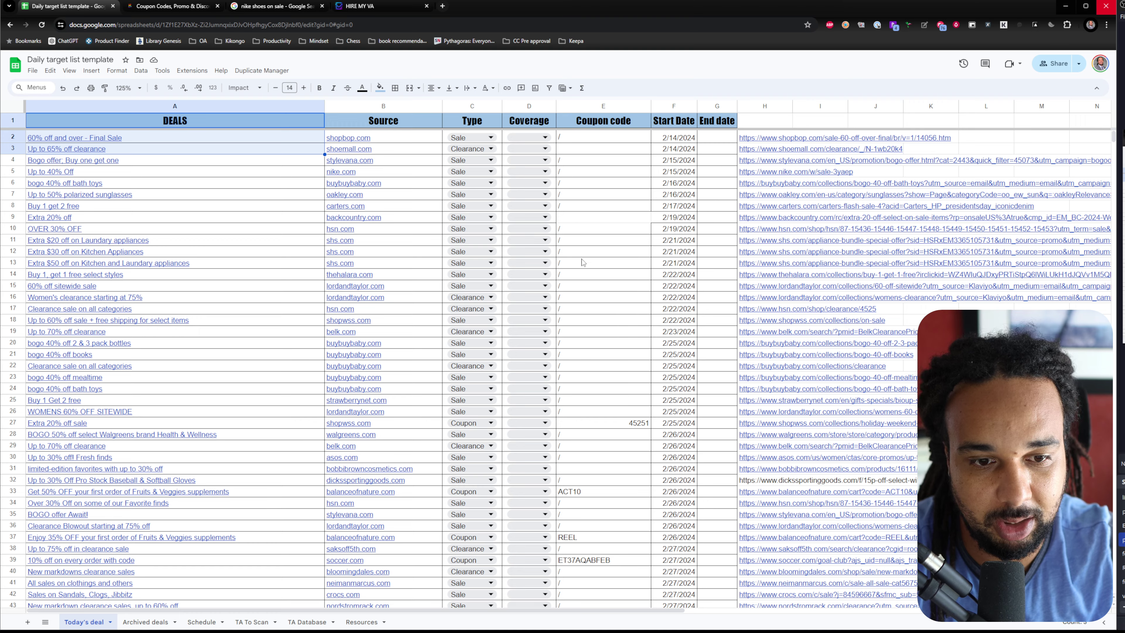
{"action": "scroll", "coordinate": [606, 183], "scroll_direction": "down", "scroll_amount": 5}
{"action": "left_click", "coordinate": [603, 272]}
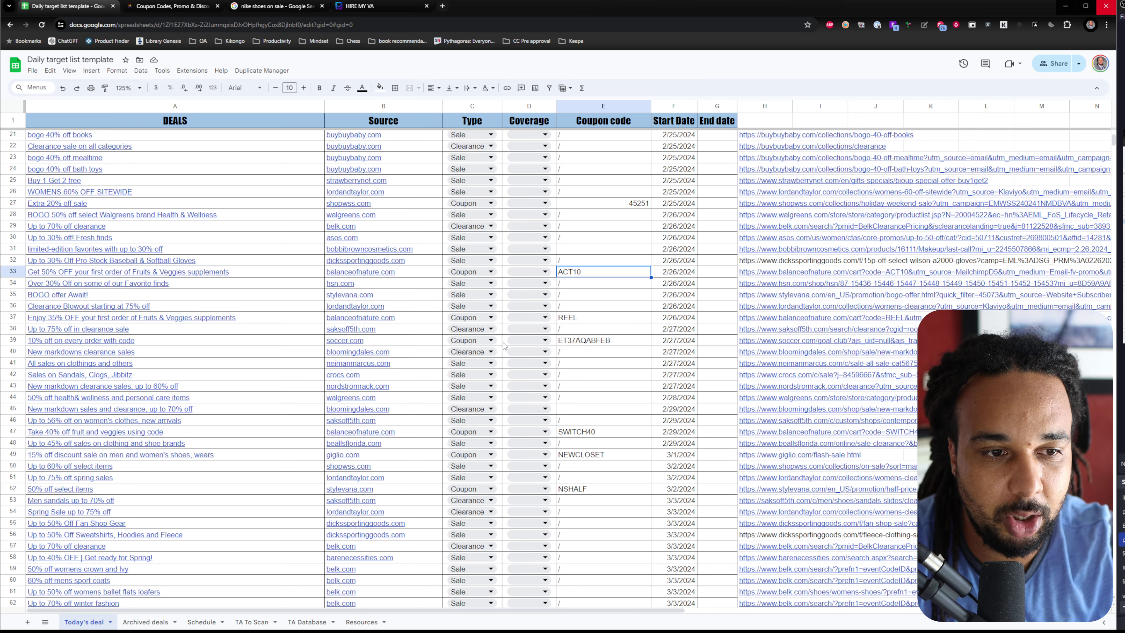
{"action": "scroll", "coordinate": [473, 272], "scroll_direction": "down", "scroll_amount": 5}
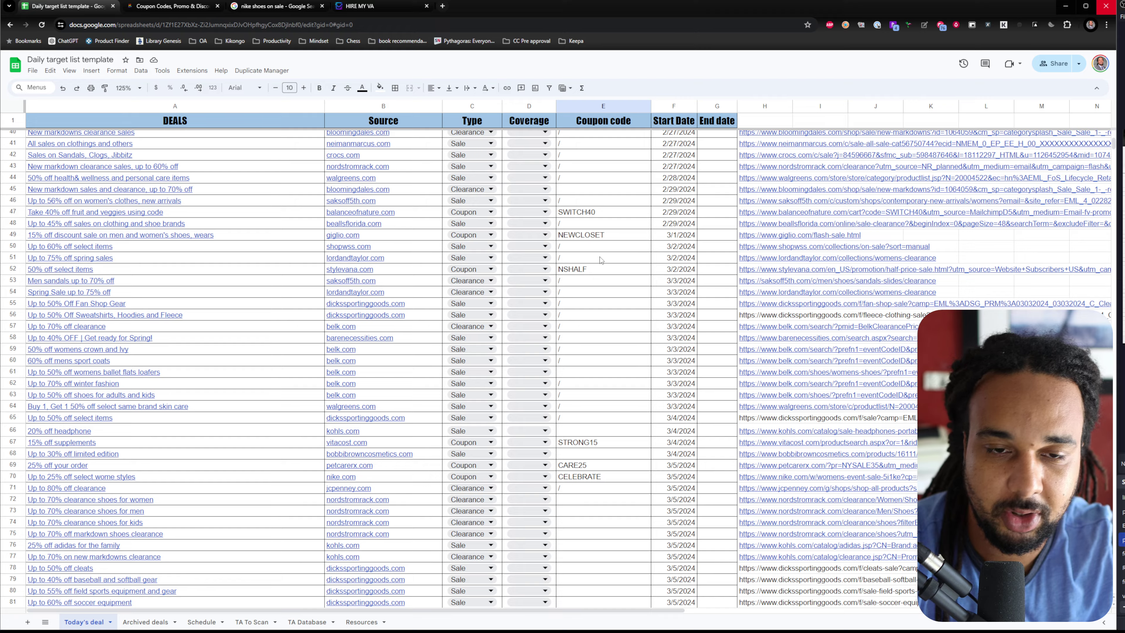
{"action": "scroll", "coordinate": [601, 261], "scroll_direction": "up", "scroll_amount": 2}
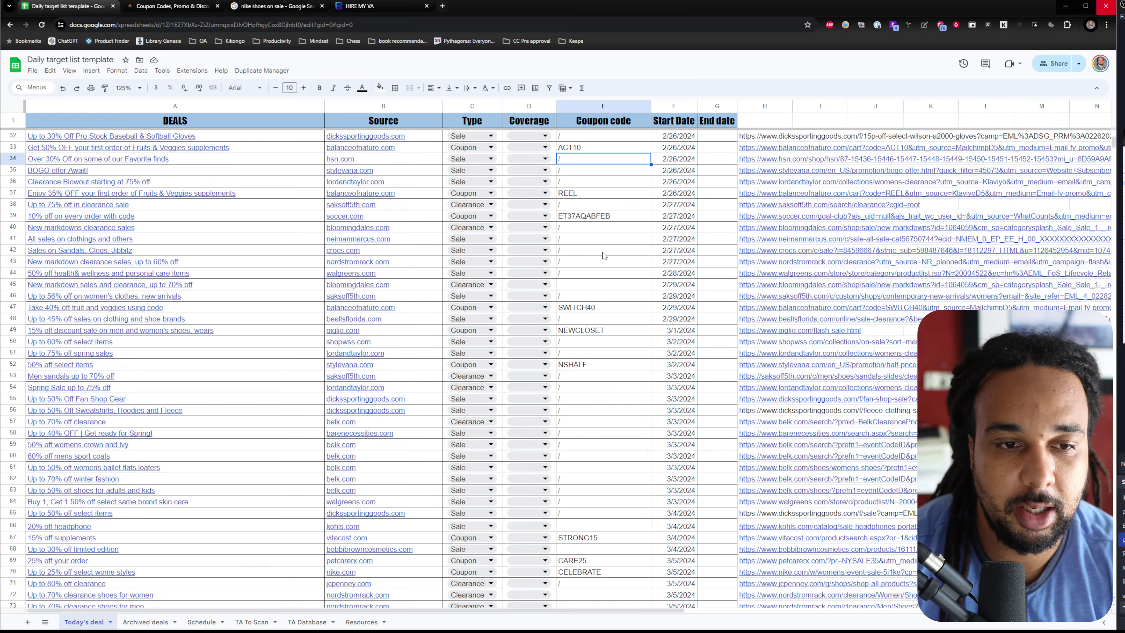
- Go through the remaining deals to the end of the list and select an empty deal cell below the last entry
{"action": "scroll", "coordinate": [551, 323], "scroll_direction": "down", "scroll_amount": 10}
{"action": "scroll", "coordinate": [551, 323], "scroll_direction": "down", "scroll_amount": 20}
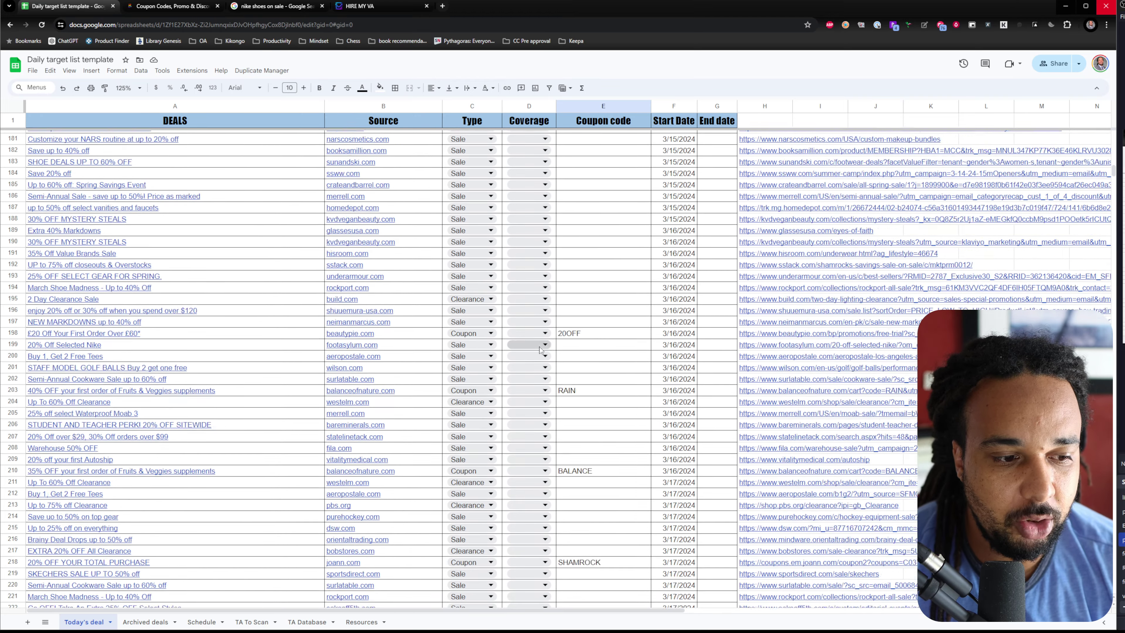
{"action": "scroll", "coordinate": [532, 367], "scroll_direction": "down", "scroll_amount": 20}
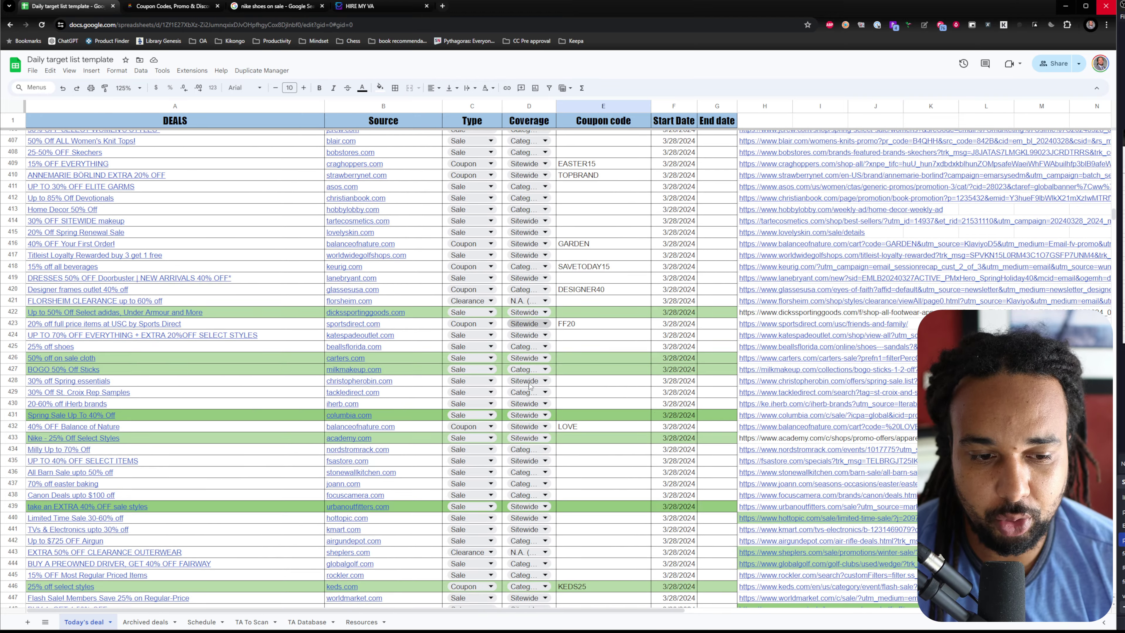
{"action": "scroll", "coordinate": [521, 392], "scroll_direction": "down", "scroll_amount": 12}
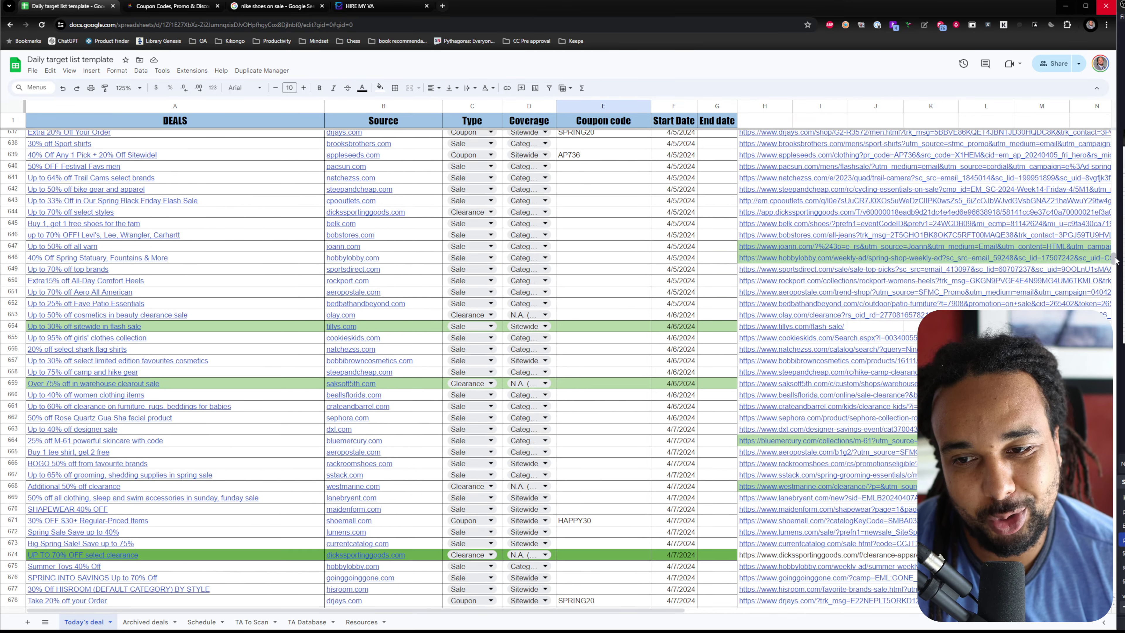
{"action": "left_click_drag", "start_coordinate": [1115, 260], "coordinate": [1114, 522]}
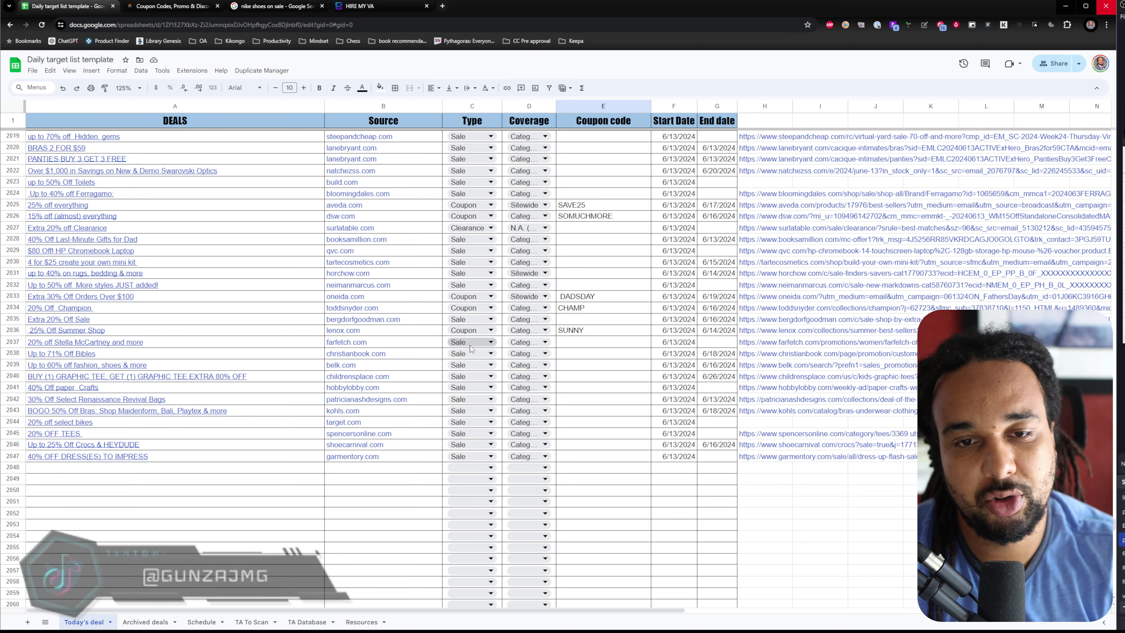
{"action": "mouse_move", "coordinate": [440, 343]}
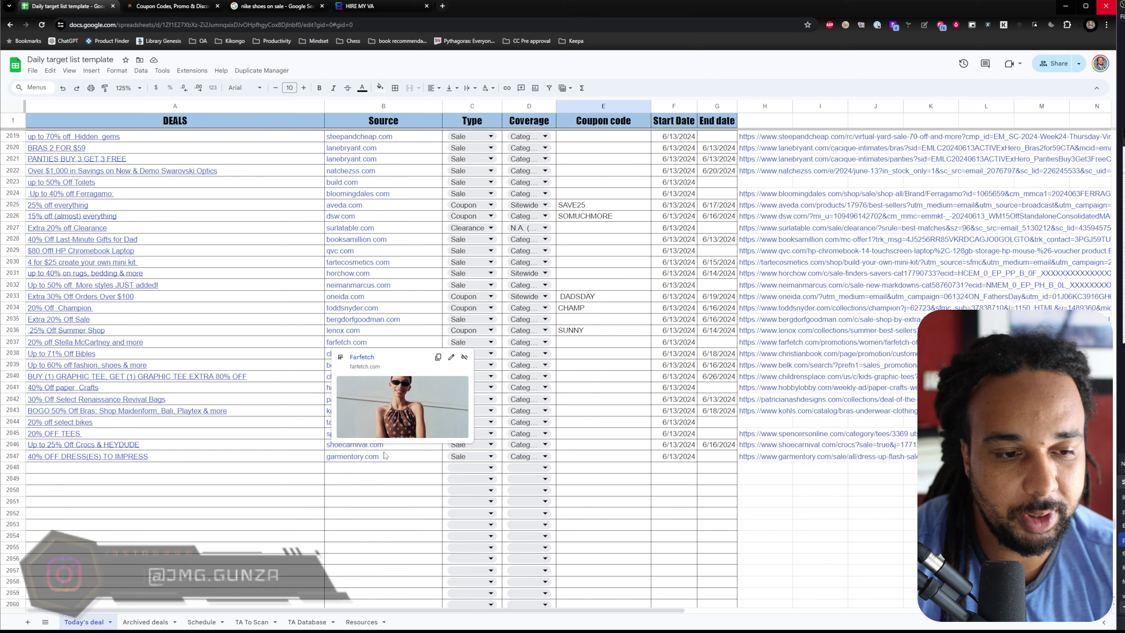
{"action": "left_click", "coordinate": [251, 482]}
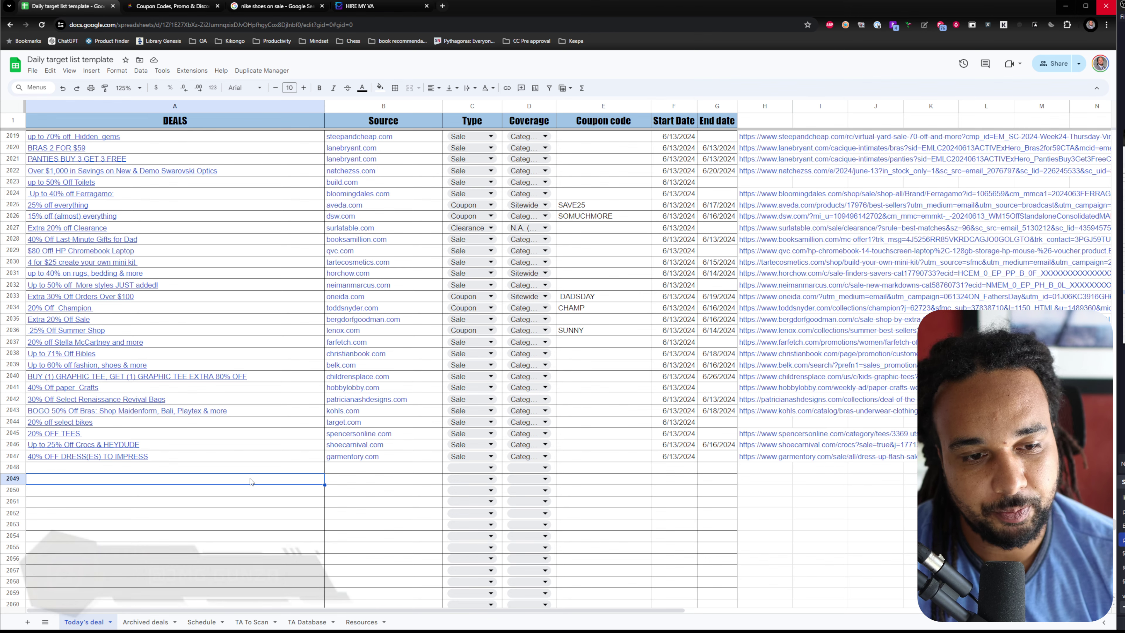
- Examine the newest deals dated 6/12/2024 and 6/13/2024, including their sources, coupon codes, start dates and end dates
{"action": "scroll", "coordinate": [266, 425], "scroll_direction": "down", "scroll_amount": 3}
{"action": "scroll", "coordinate": [270, 416], "scroll_direction": "up", "scroll_amount": 3}
{"action": "scroll", "coordinate": [271, 416], "scroll_direction": "up", "scroll_amount": 2}
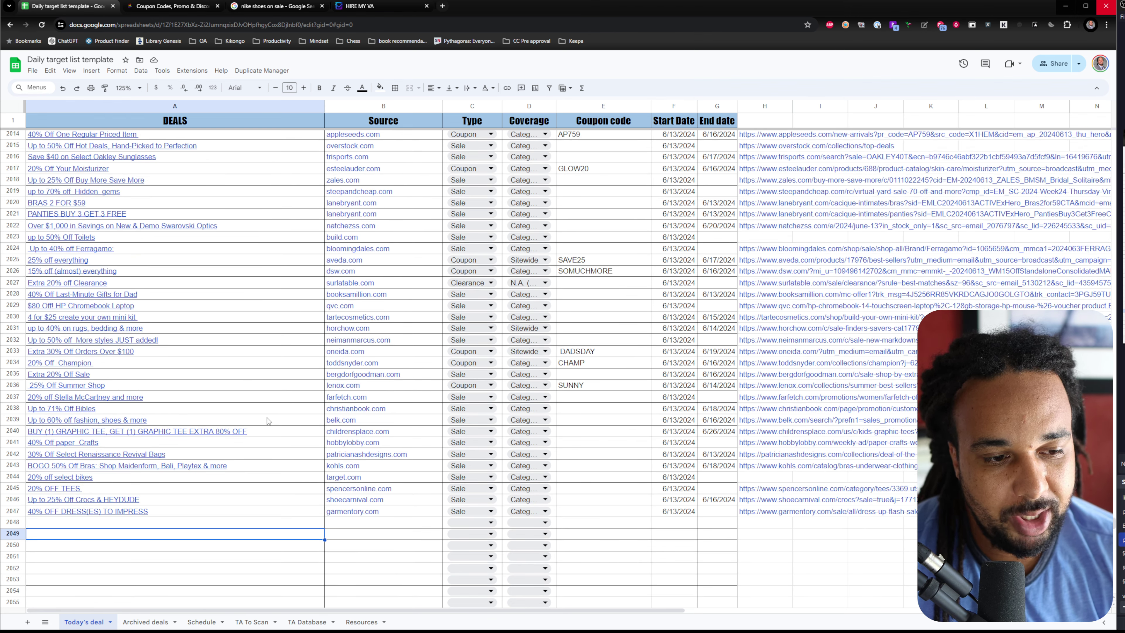
{"action": "mouse_move", "coordinate": [265, 422]}
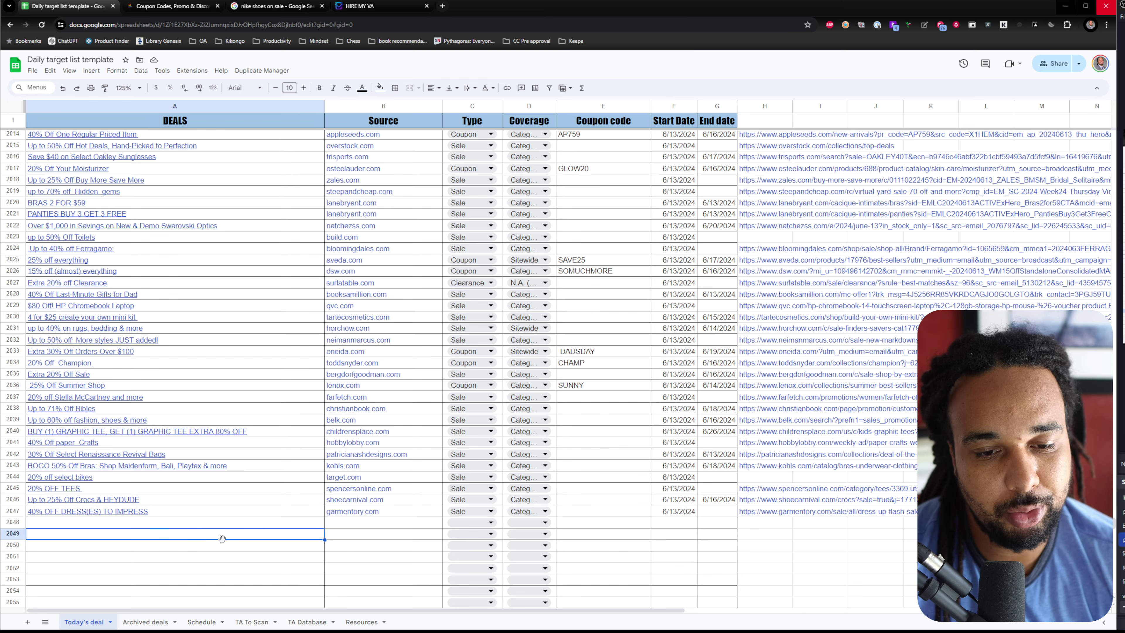
{"action": "scroll", "coordinate": [632, 326], "scroll_direction": "up", "scroll_amount": 2}
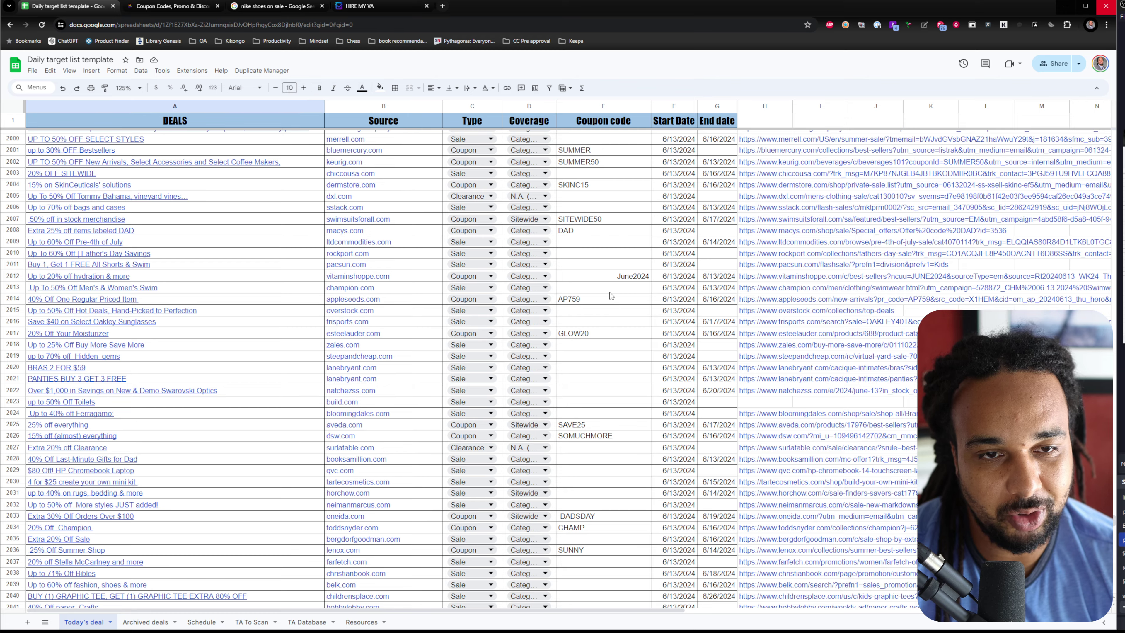
{"action": "scroll", "coordinate": [610, 296], "scroll_direction": "up", "scroll_amount": 5}
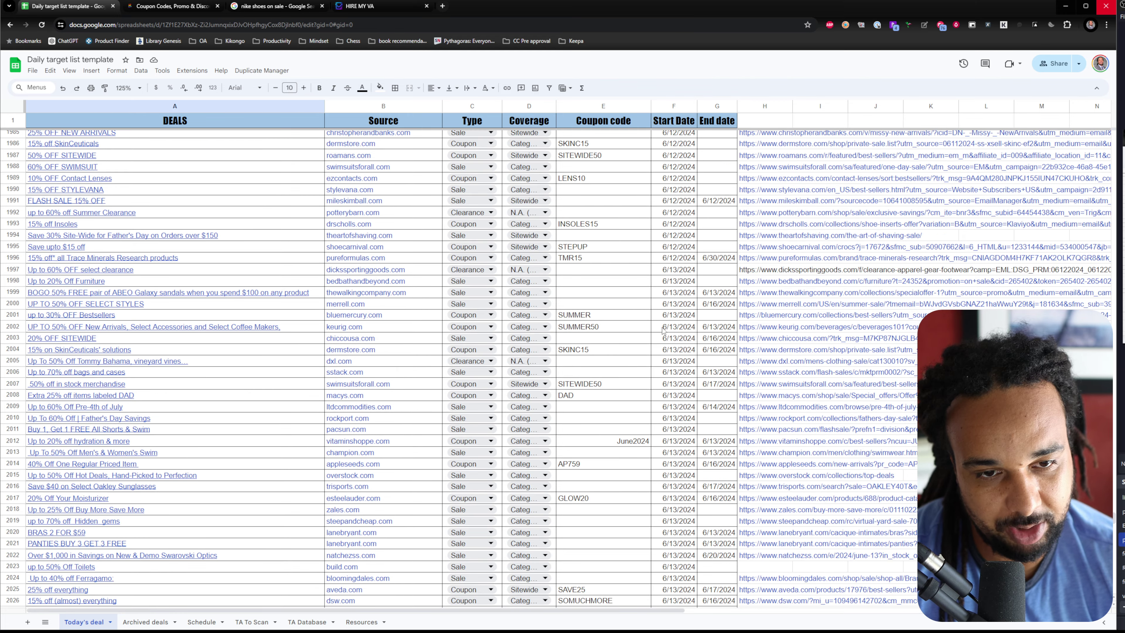
{"action": "scroll", "coordinate": [674, 296], "scroll_direction": "down", "scroll_amount": 12}
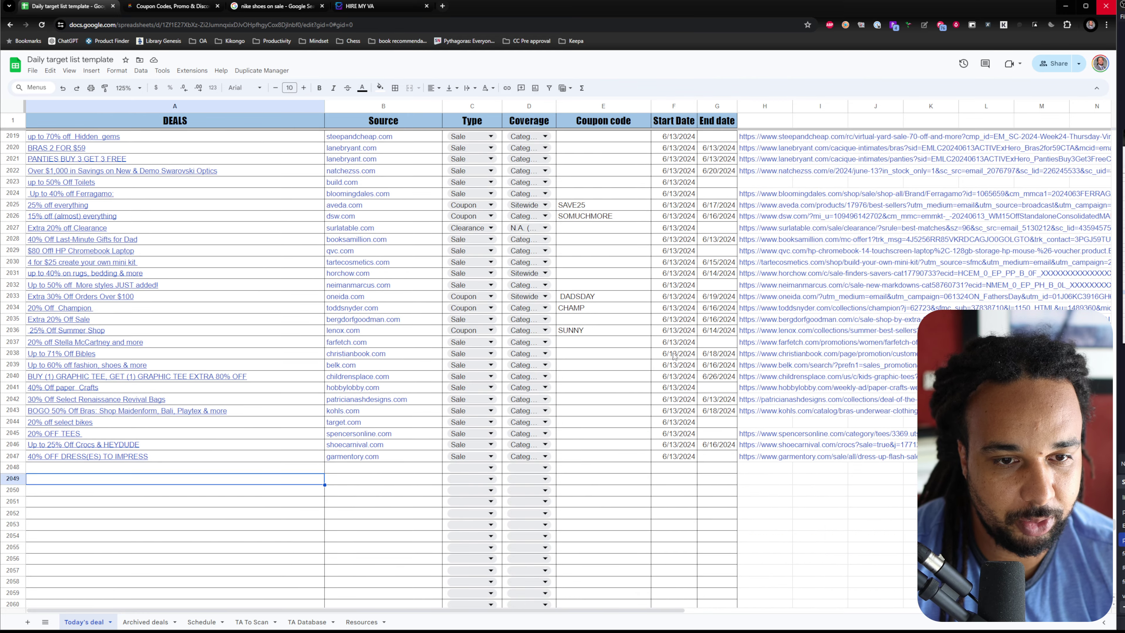
{"action": "scroll", "coordinate": [644, 391], "scroll_direction": "up", "scroll_amount": 3}
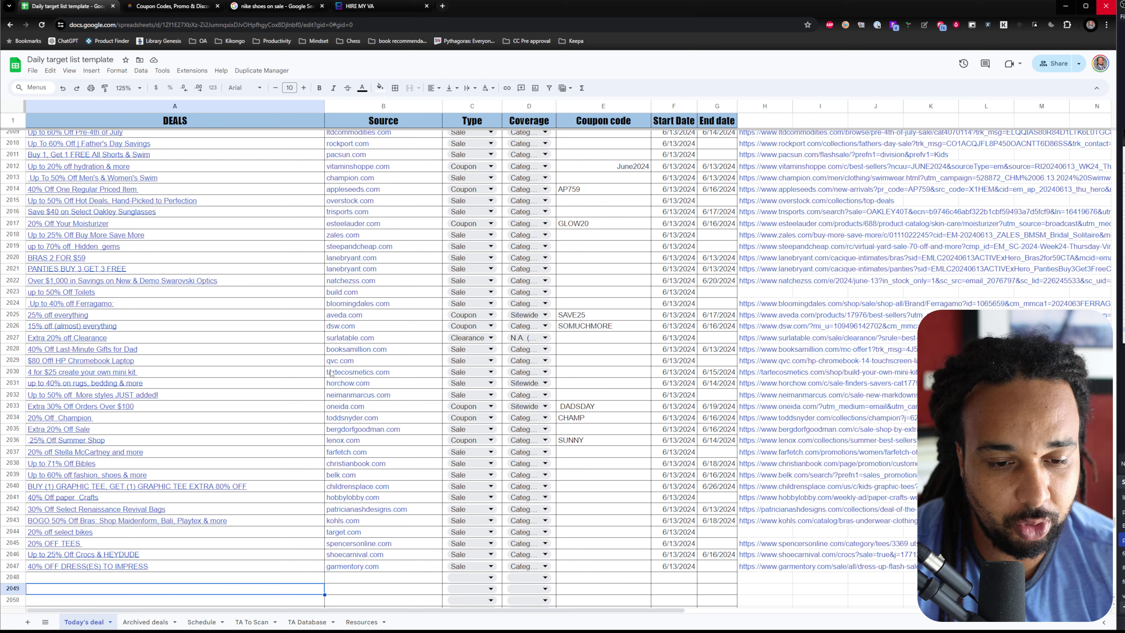
{"action": "scroll", "coordinate": [636, 501], "scroll_direction": "up", "scroll_amount": 4}
{"action": "scroll", "coordinate": [259, 458], "scroll_direction": "down", "scroll_amount": 10}
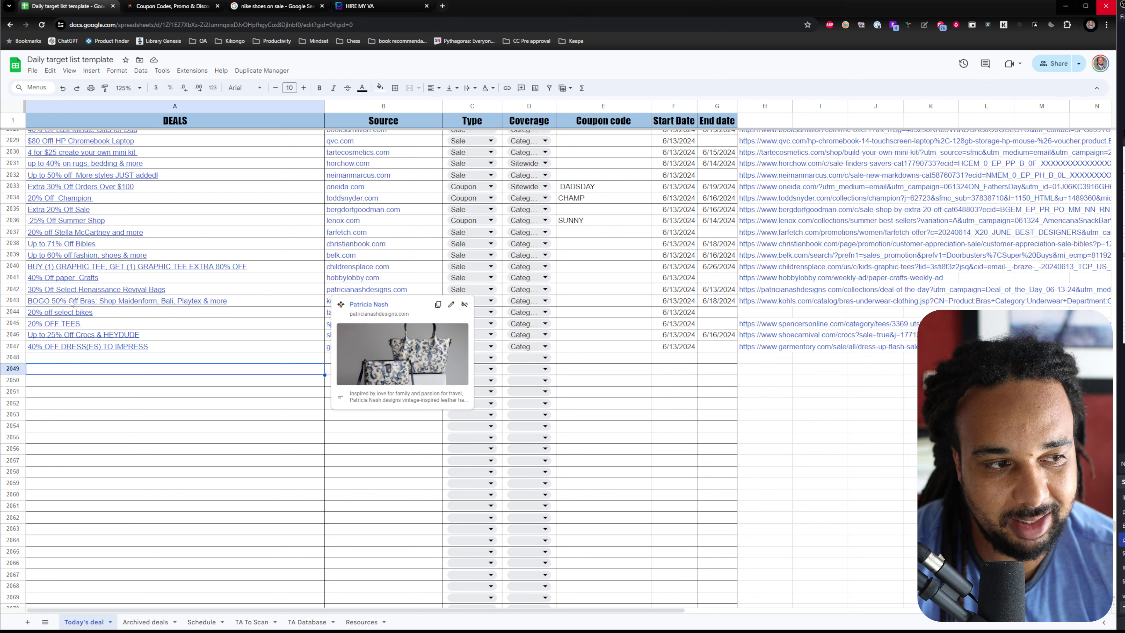
{"action": "left_click", "coordinate": [215, 463]}
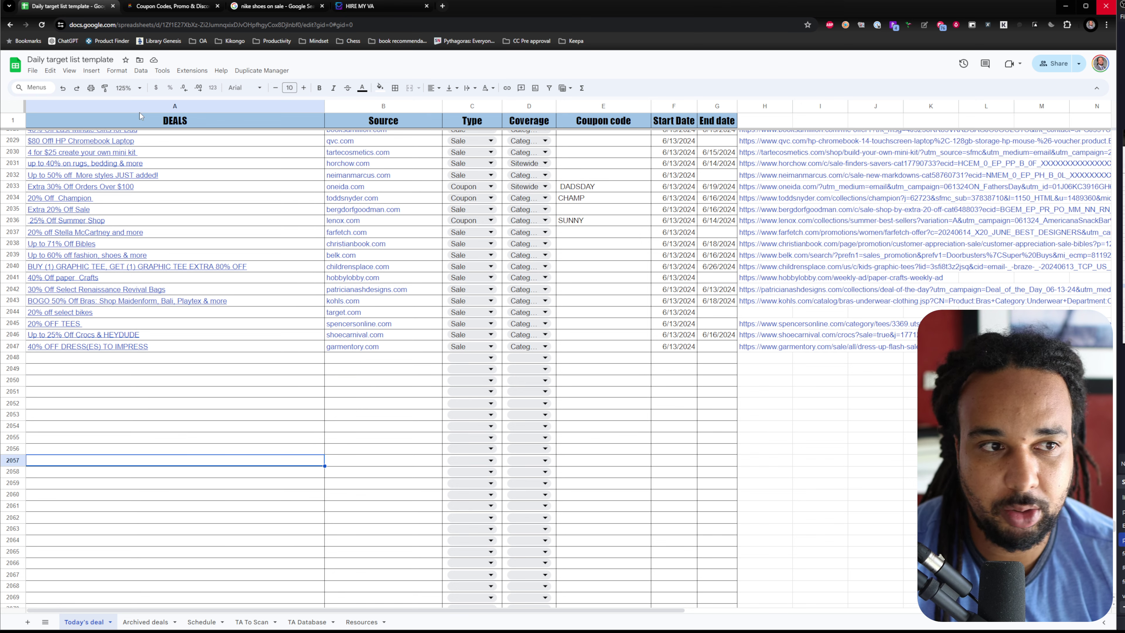
- Set the spreadsheet zoom to 150% and bring the last deals and the empty rows below them into view
{"action": "left_click", "coordinate": [127, 88]}
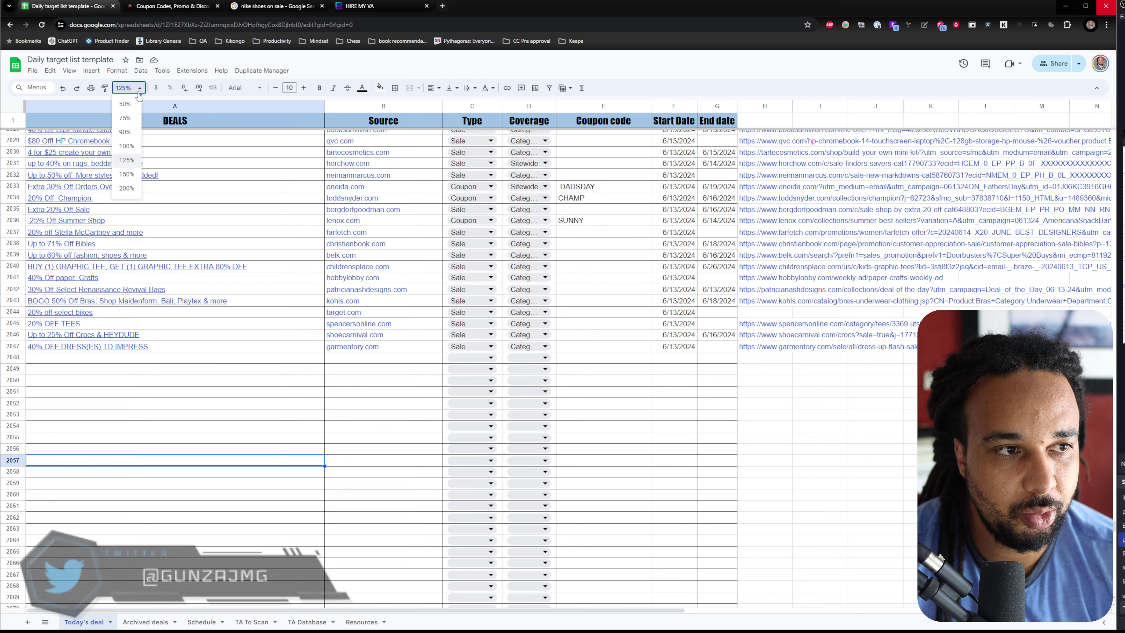
{"action": "left_click", "coordinate": [127, 174]}
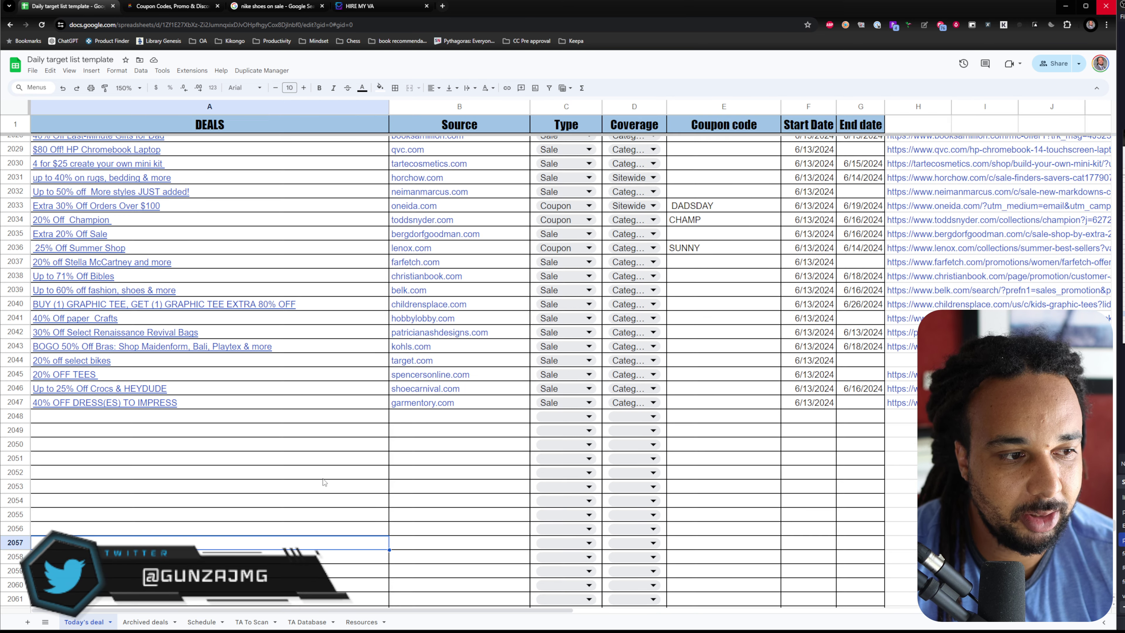
{"action": "scroll", "coordinate": [324, 482], "scroll_direction": "down", "scroll_amount": 3}
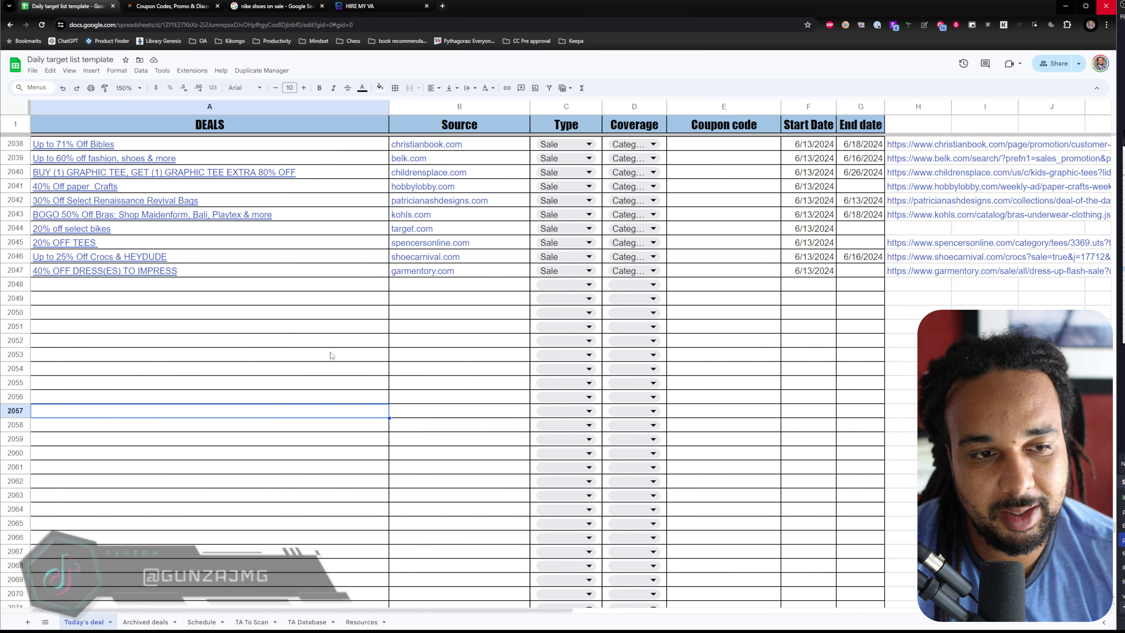
{"action": "key", "text": "shift+Up"}
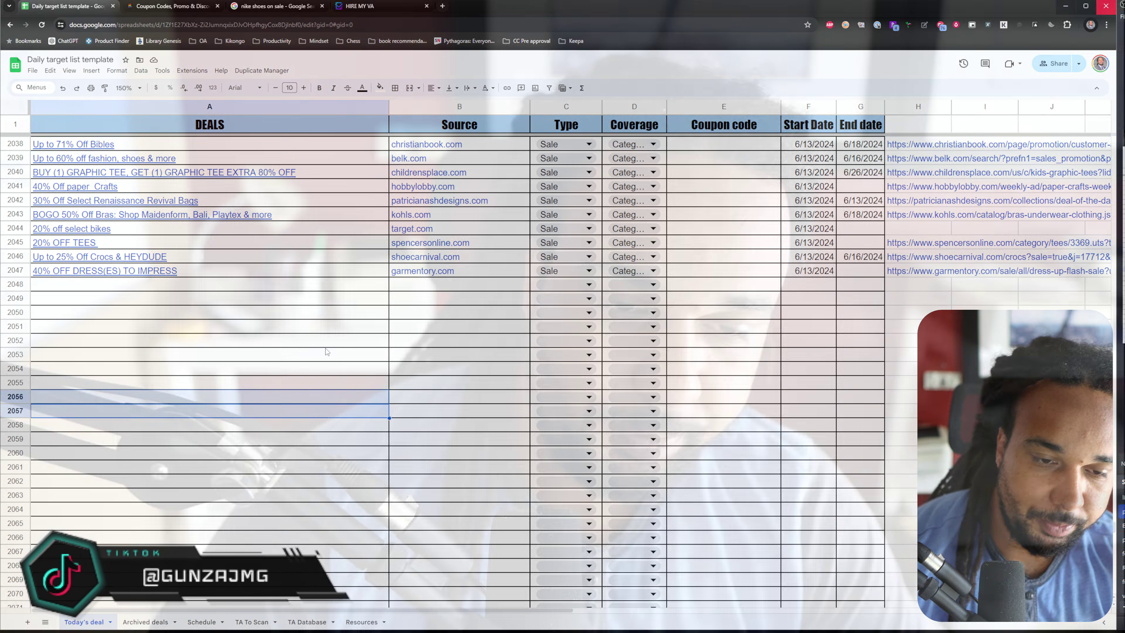